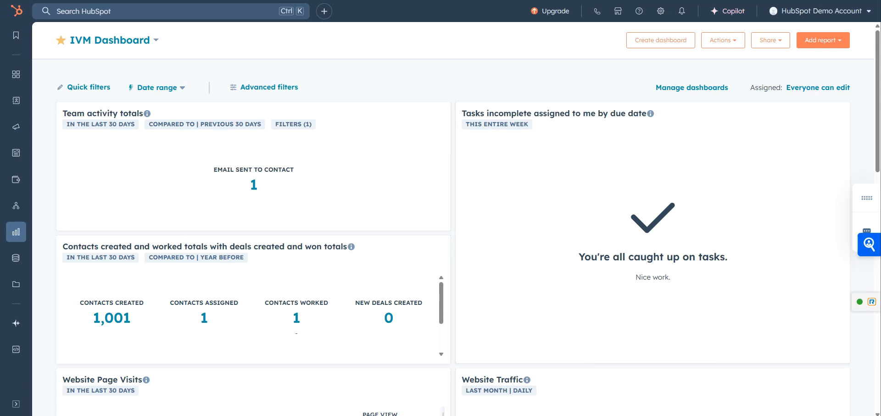
Open the record of the first contact in the CRM contacts list.
mouse_move(16, 100)
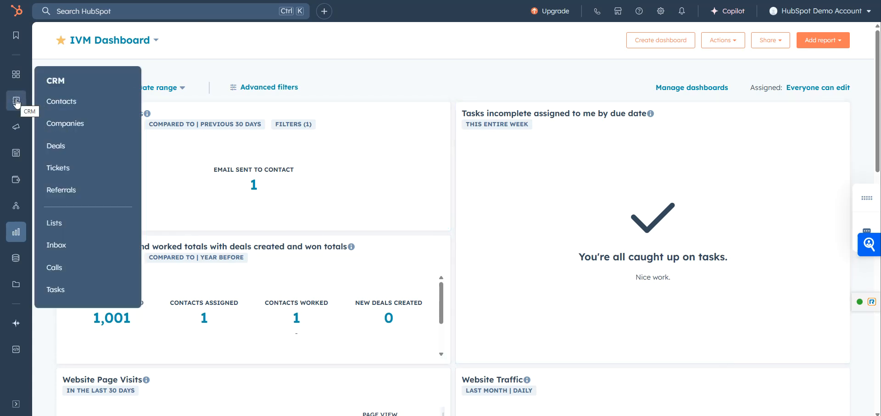
left_click(57, 102)
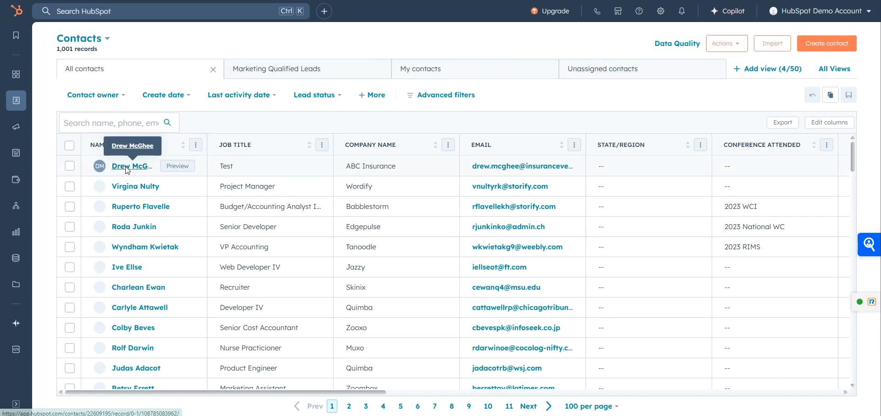
left_click(127, 170)
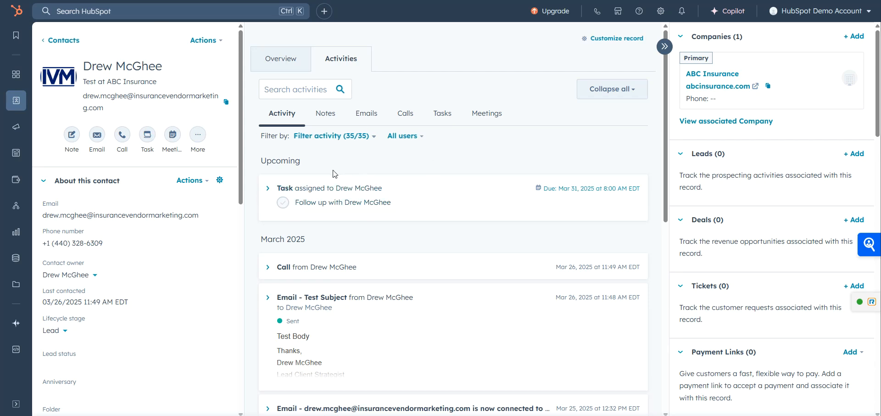
Start a note on the contact record and mention a colleague in its text.
left_click(71, 136)
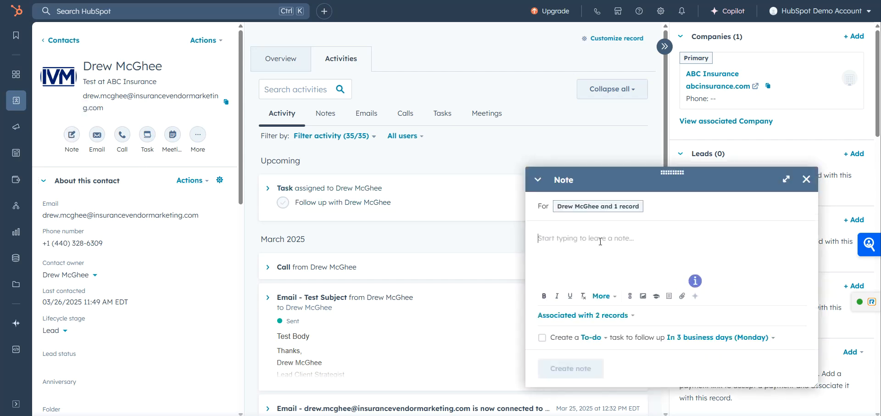
type("@wil")
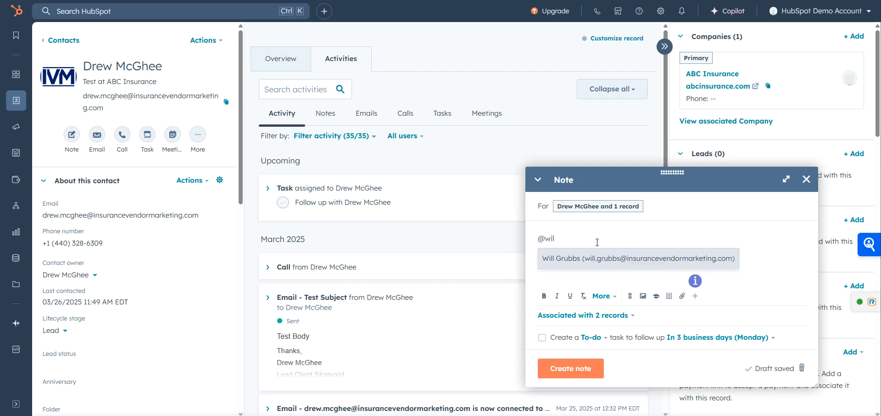
key("Return")
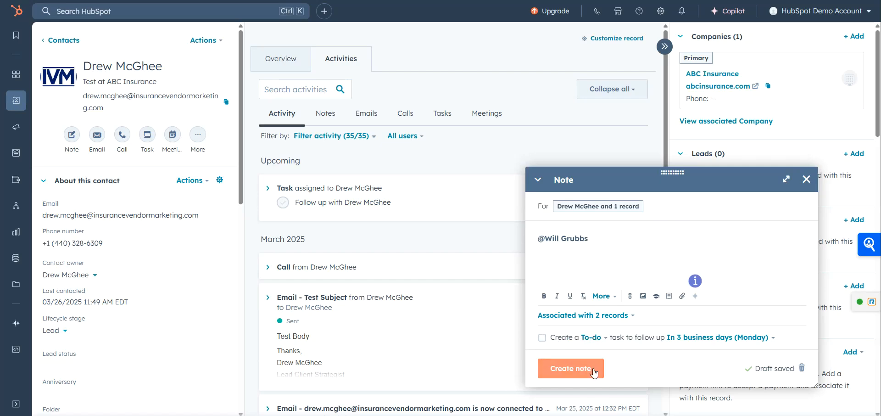
Add a To-do follow-up task due in 3 business days (Monday) to the note and create the note.
left_click(543, 340)
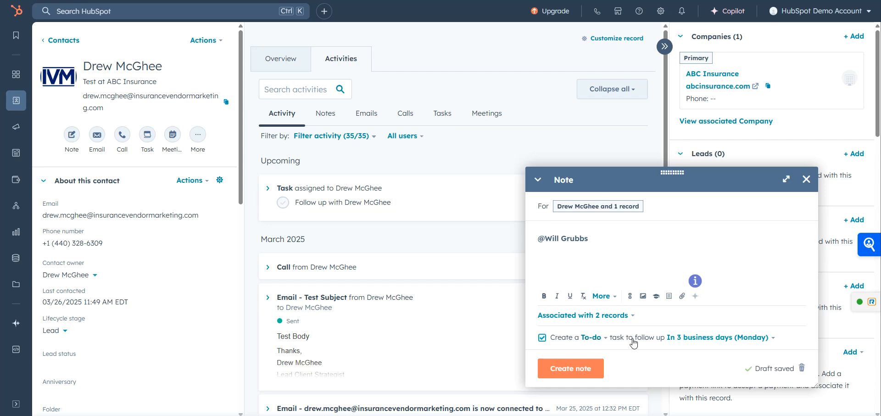
left_click(691, 340)
scroll(730, 261, "down", 2)
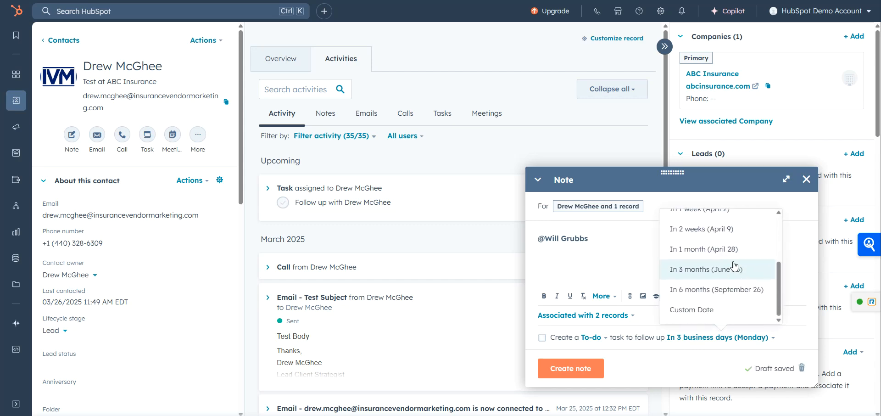
scroll(734, 265, "up", 3)
scroll(734, 265, "down", 3)
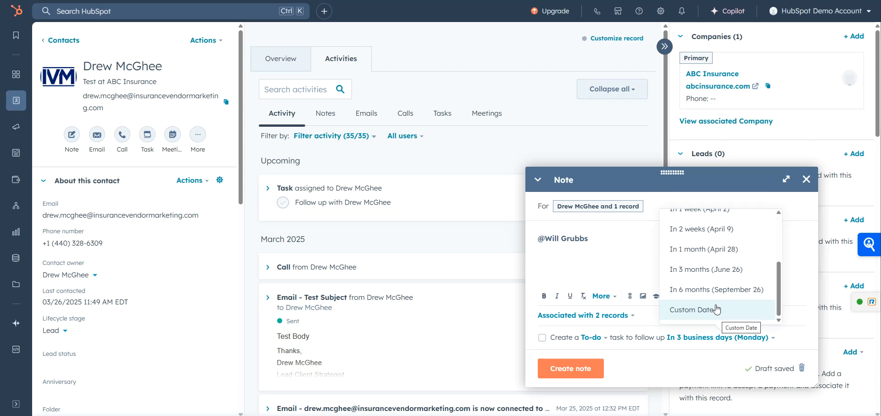
left_click(542, 337)
left_click(542, 337)
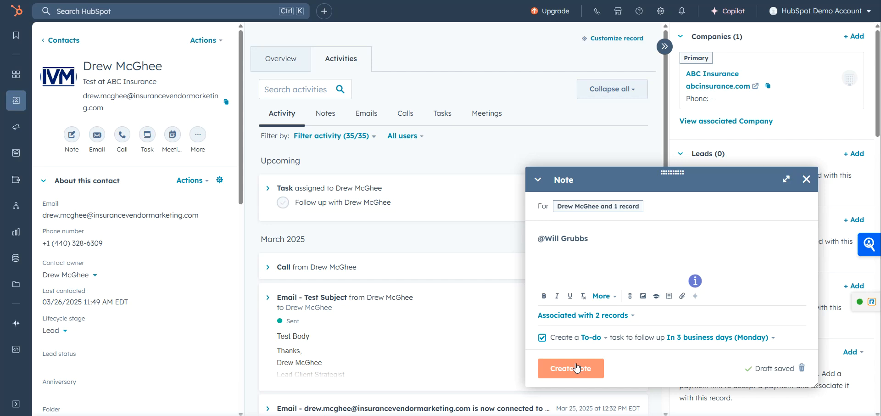
left_click(577, 367)
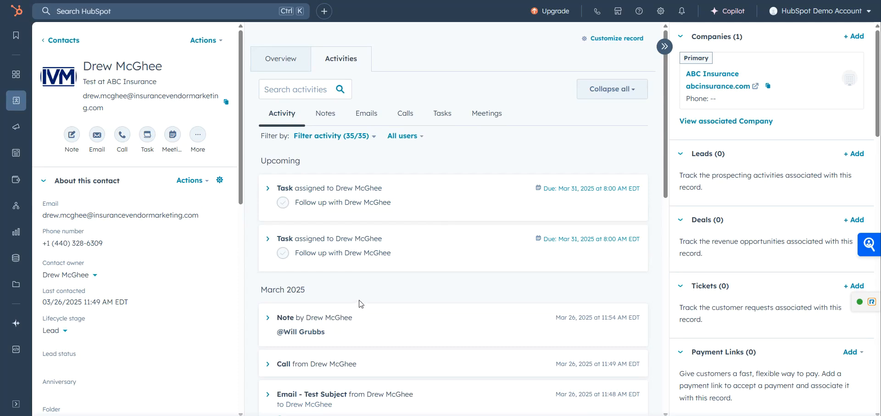
Review the details of the new note and the first upcoming task in the contact's activity timeline.
scroll(330, 286, "down", 1)
left_click(294, 275)
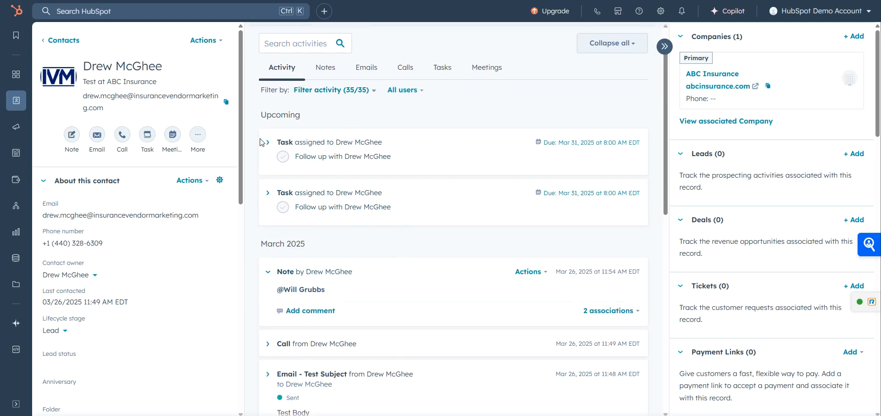
left_click(270, 145)
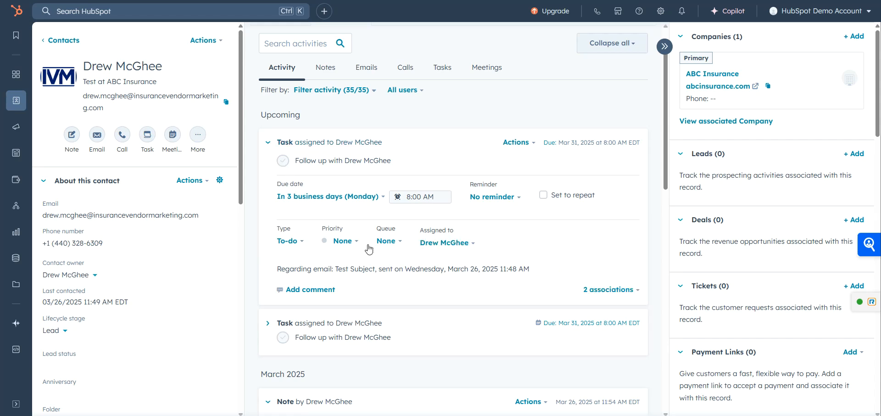
left_click(288, 144)
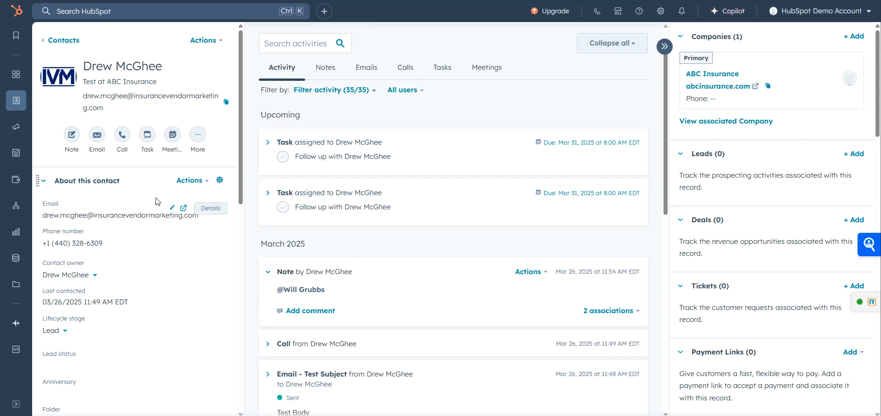
Compose an email to the contact with the subject "Test Subject" and the body "Test Body".
left_click(97, 136)
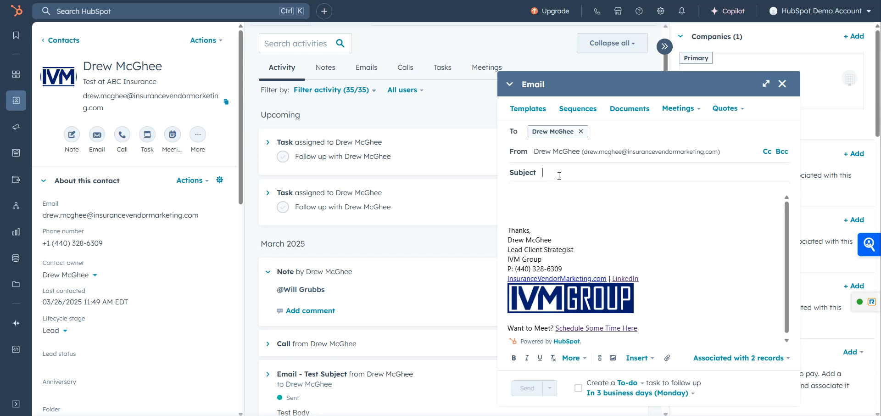
type("Test Subject")
key("Tab")
type("Test Body")
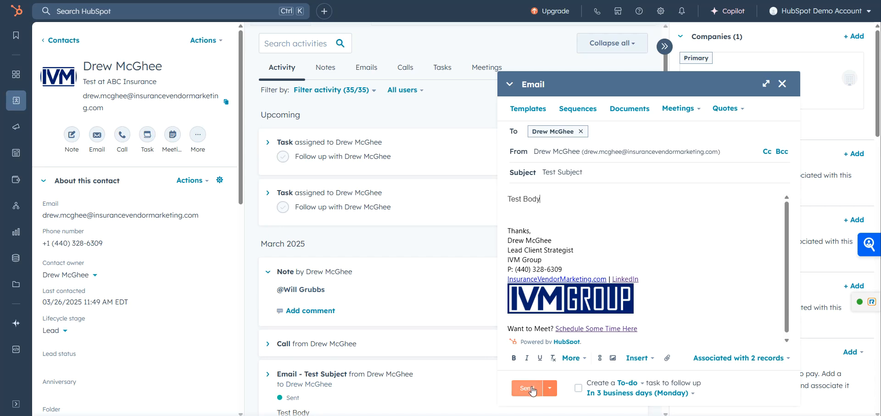
Check the email's sending options and insertable content types, and send the email immediately.
left_click(554, 388)
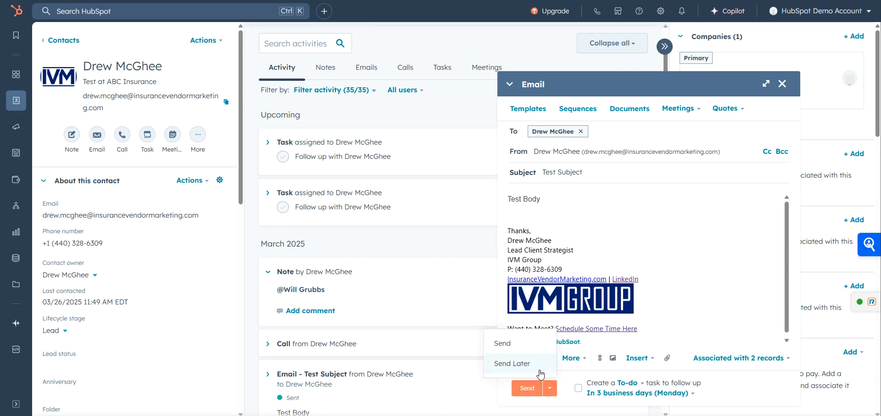
left_click(570, 390)
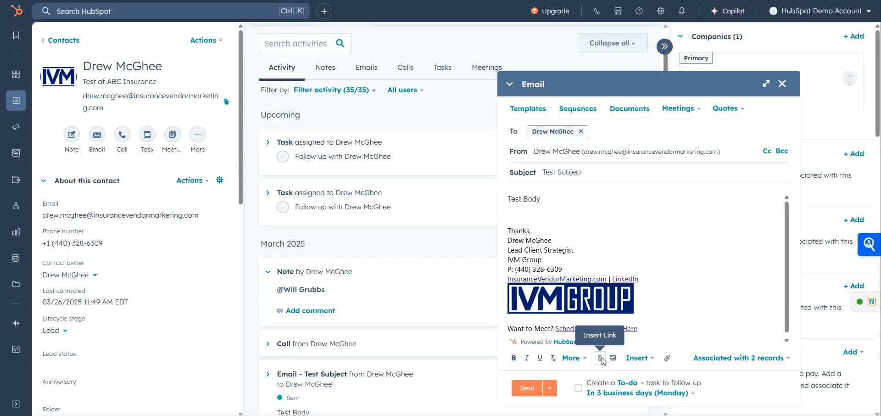
left_click(638, 358)
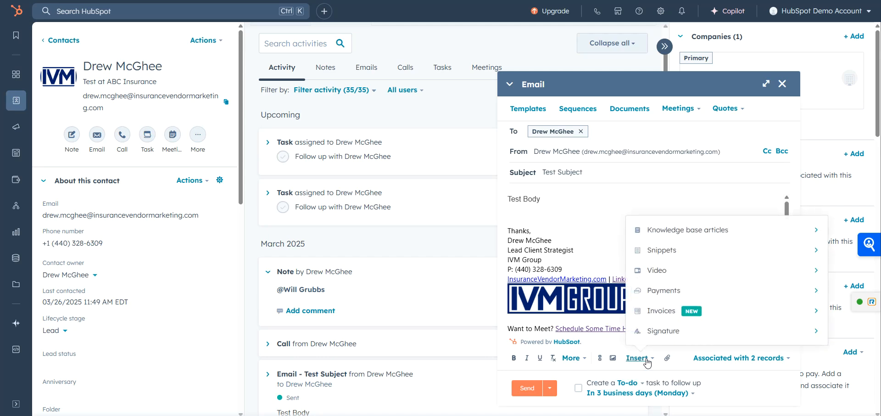
left_click(647, 361)
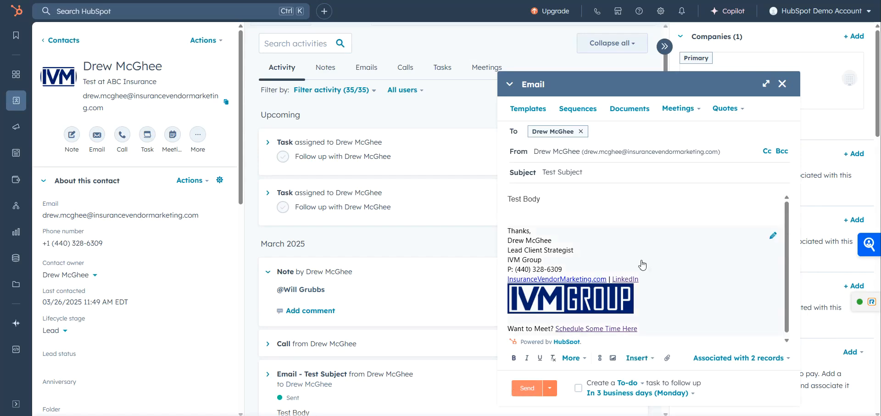
left_click(528, 393)
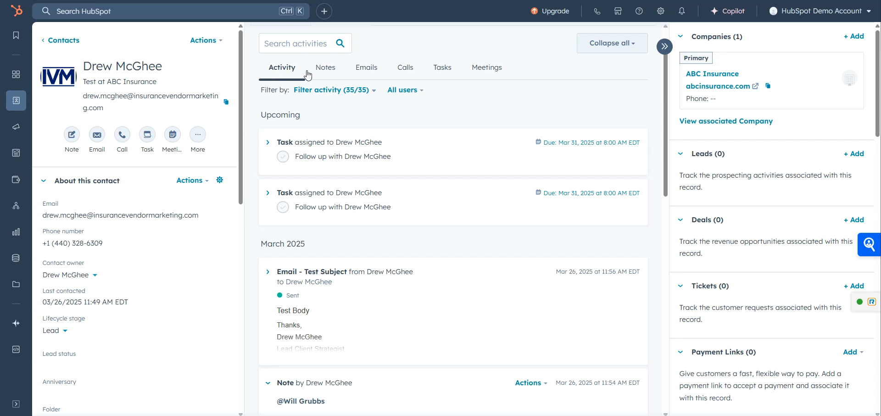
View the contact's email history and inspect the blank email composer and the email logging form, closing both.
left_click(359, 73)
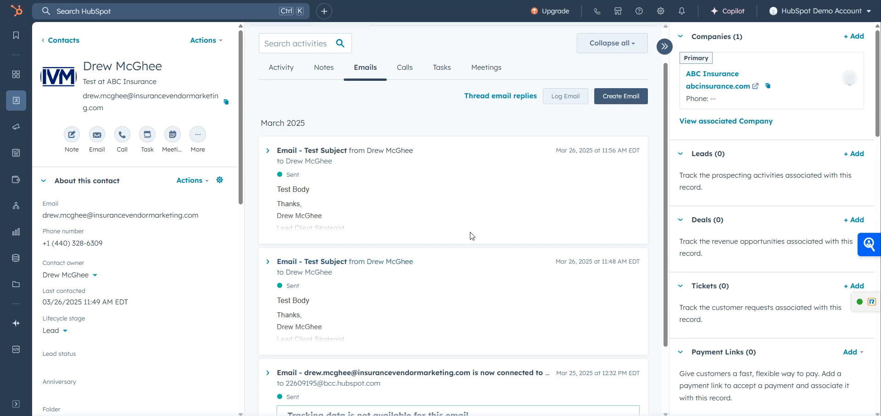
left_click(621, 98)
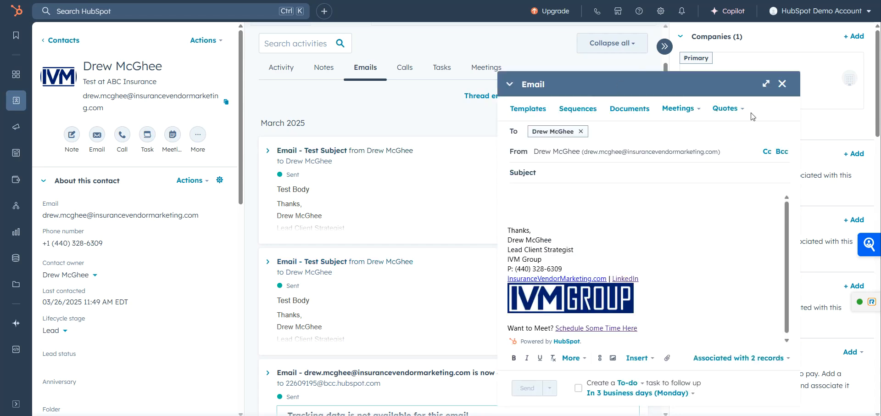
left_click(782, 84)
left_click(582, 97)
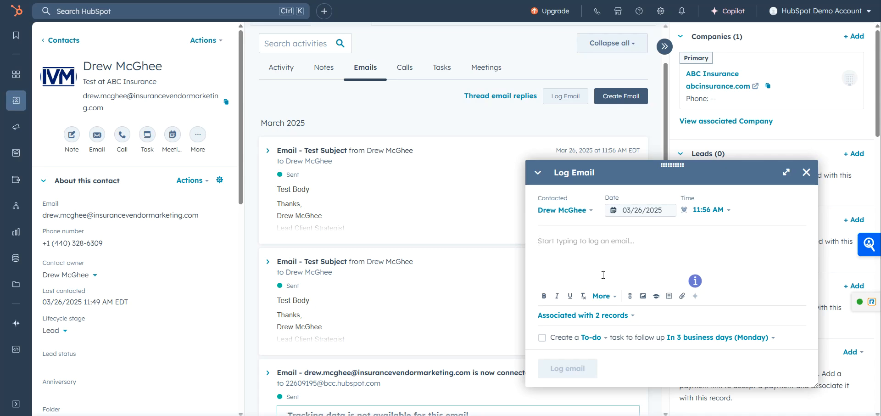
left_click(724, 212)
left_click(806, 172)
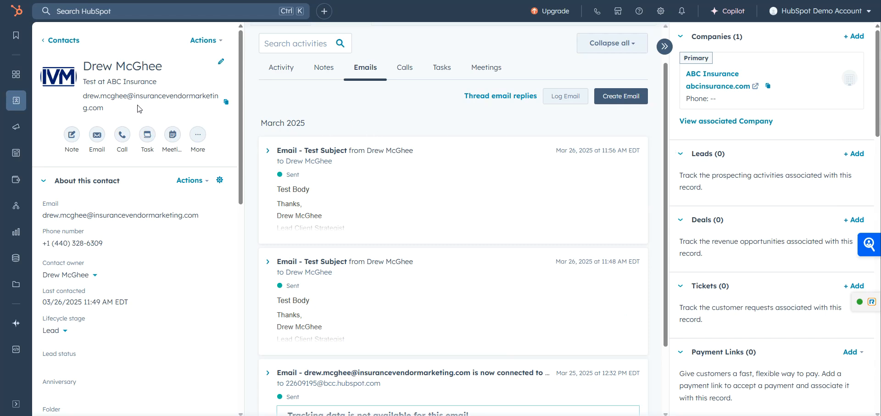
Call the contact's listed phone number from the record and end the call.
left_click(123, 139)
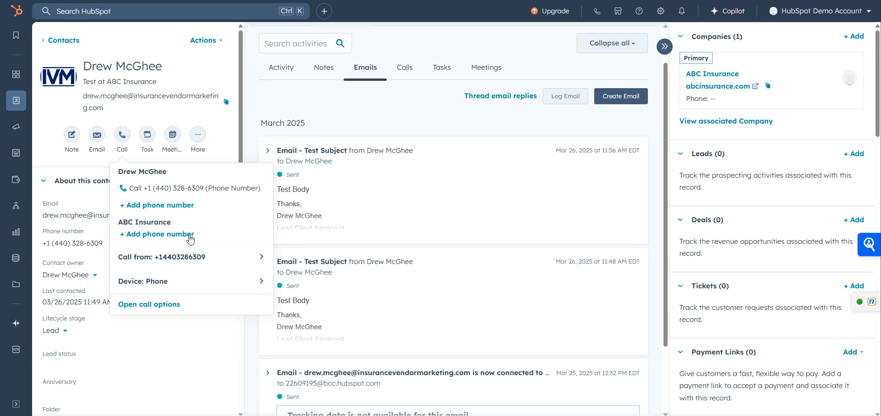
left_click(191, 188)
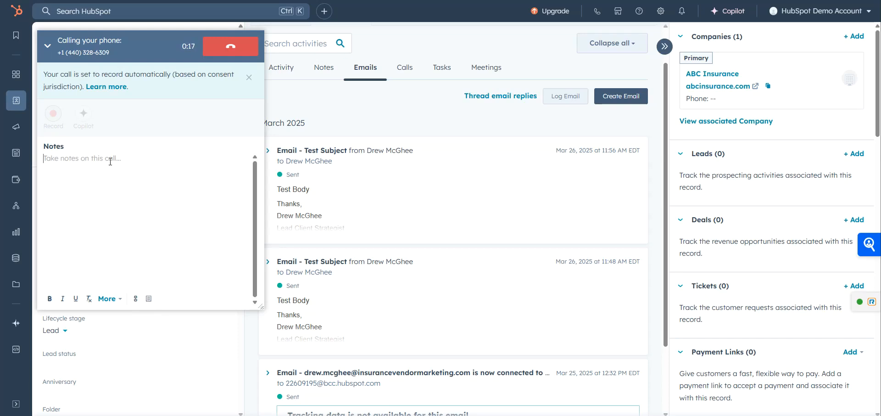
left_click(232, 48)
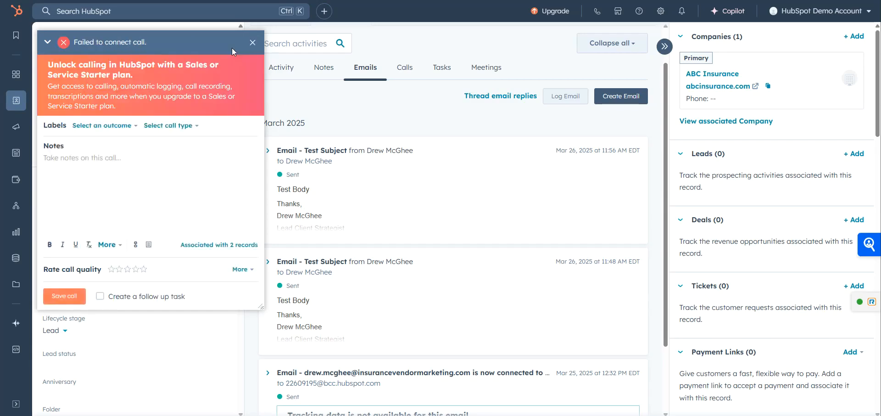
Set the call's outcome to Connected and its call type to Sales.
left_click(107, 127)
left_click(174, 125)
left_click(174, 126)
left_click(107, 125)
left_click(104, 159)
left_click(84, 125)
left_click(110, 173)
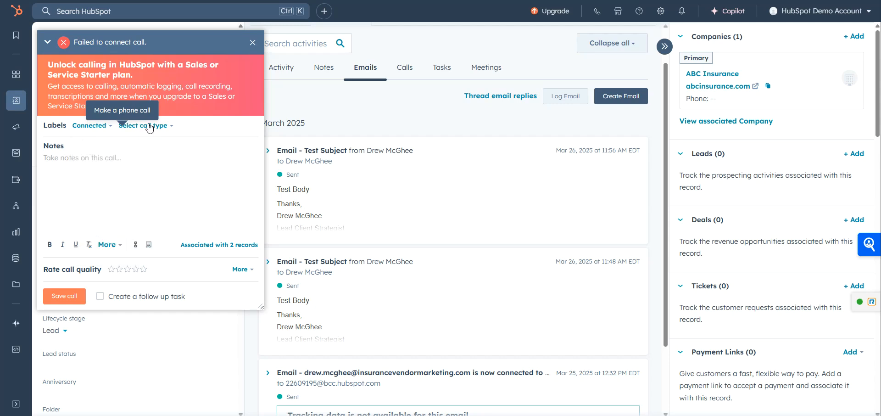
left_click(152, 127)
left_click(161, 176)
Enter "Notes" as the call notes and save the call to the record.
left_click(117, 179)
type("Notes")
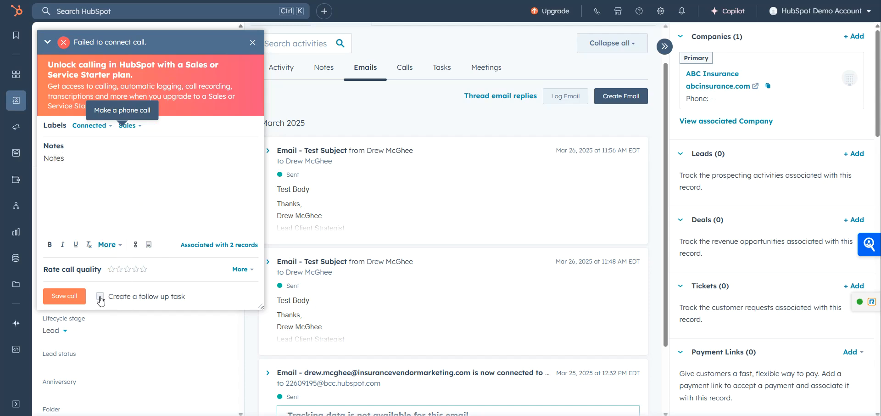
left_click(74, 296)
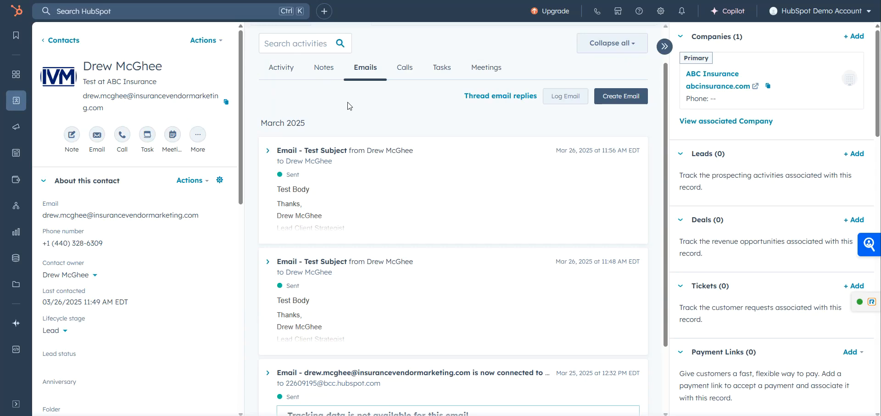
Show the contact's call history and expand the most recent call to review its details.
scroll(355, 115, "up", 1)
left_click(404, 113)
left_click(278, 205)
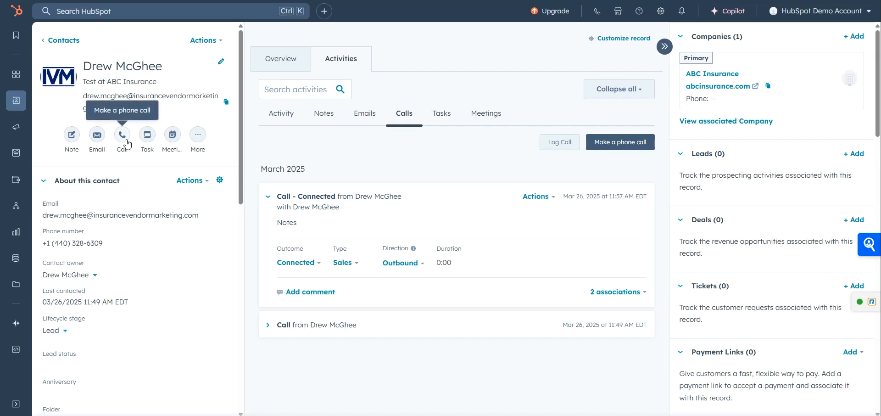
Check the options for making a phone call and inspect the call logging form, closing both without logging anything.
left_click(628, 144)
left_click(629, 144)
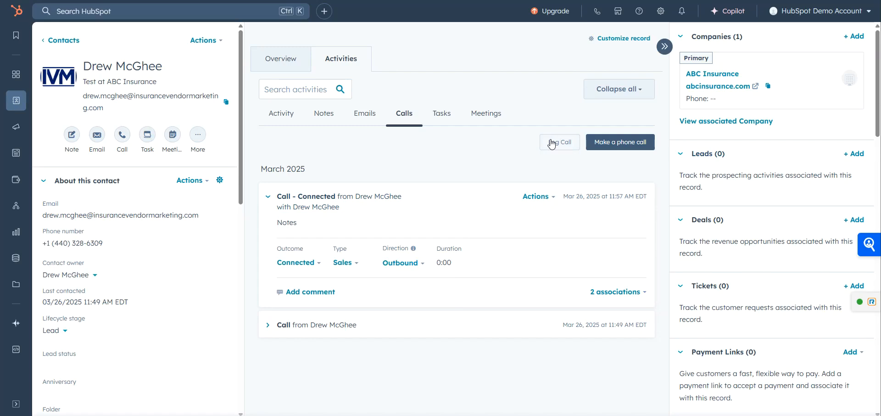
left_click(553, 142)
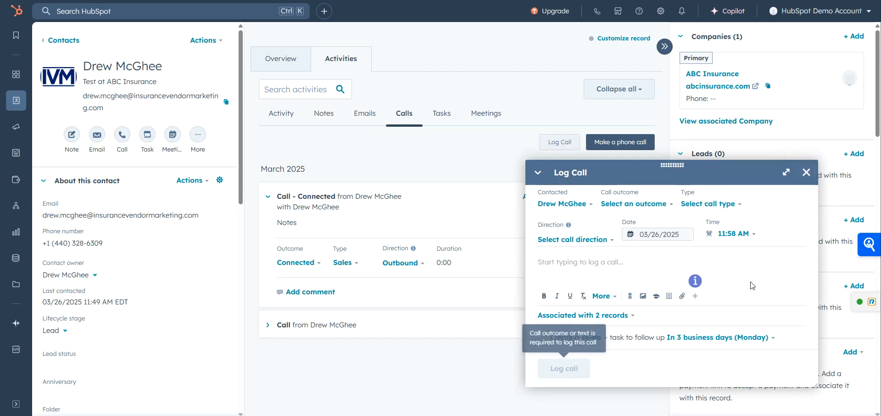
left_click(806, 172)
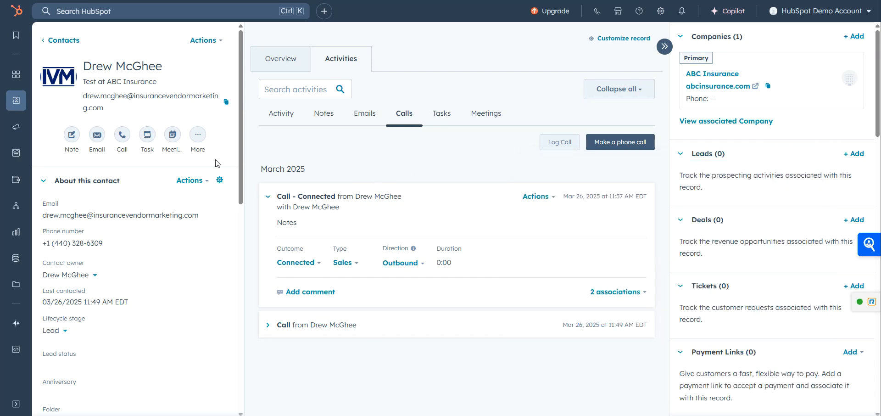
Start a new task on the contact record and title it "Test Task".
left_click(147, 134)
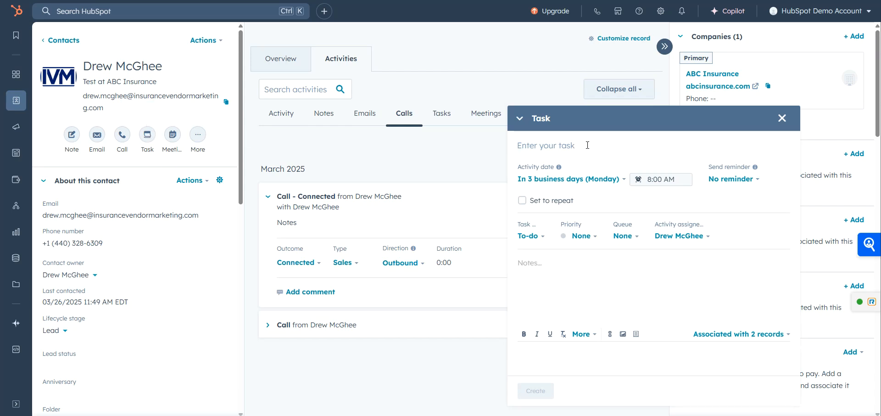
type("Test Task")
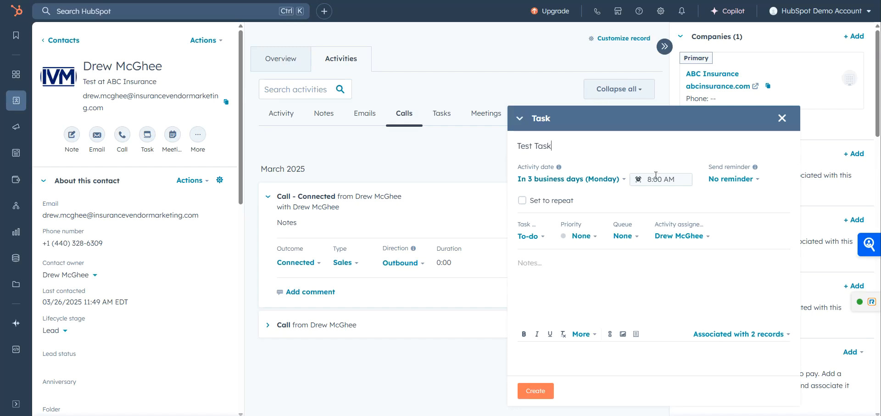
mouse_move(755, 168)
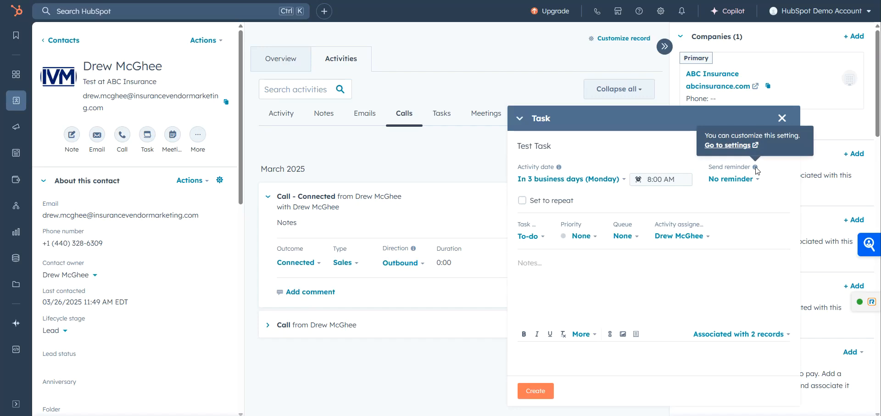
Set the task to repeat every 4 days.
left_click(523, 200)
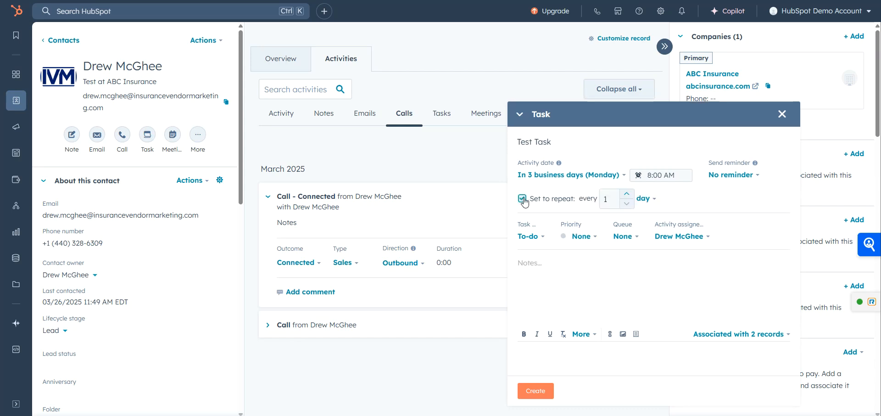
triple_click(627, 194)
left_click(649, 199)
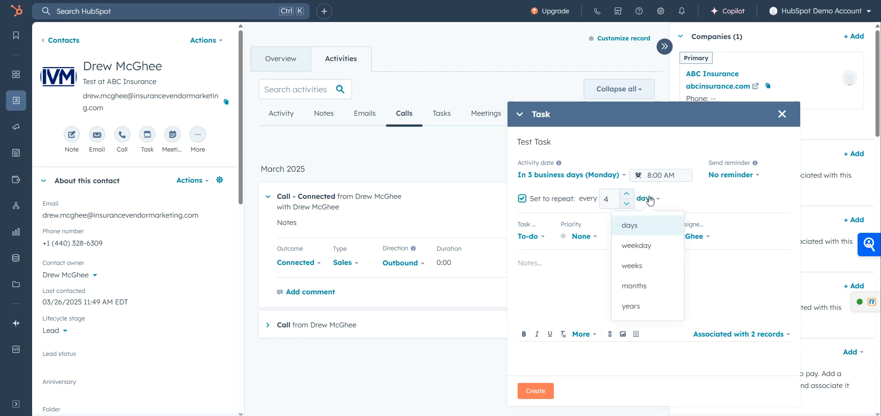
left_click(650, 200)
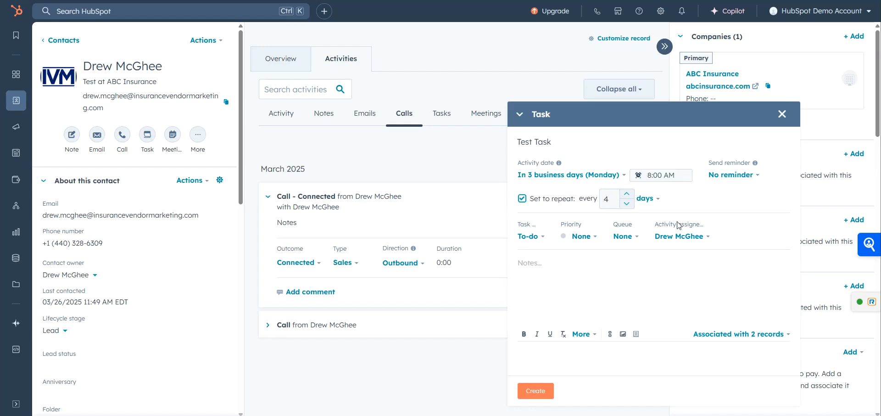
Set the task type to Call and look through the available queues without picking one.
left_click(527, 236)
left_click(531, 262)
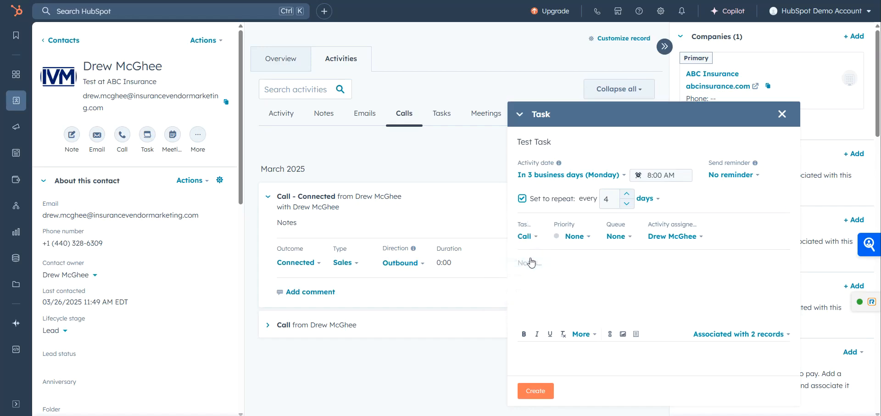
left_click(625, 237)
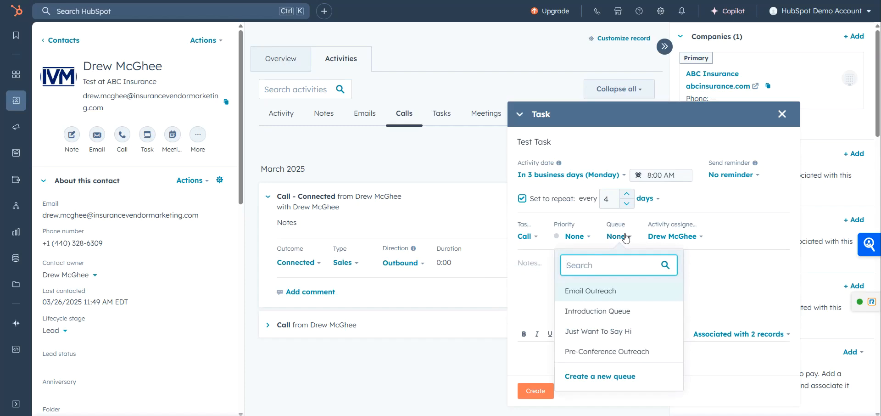
left_click(625, 237)
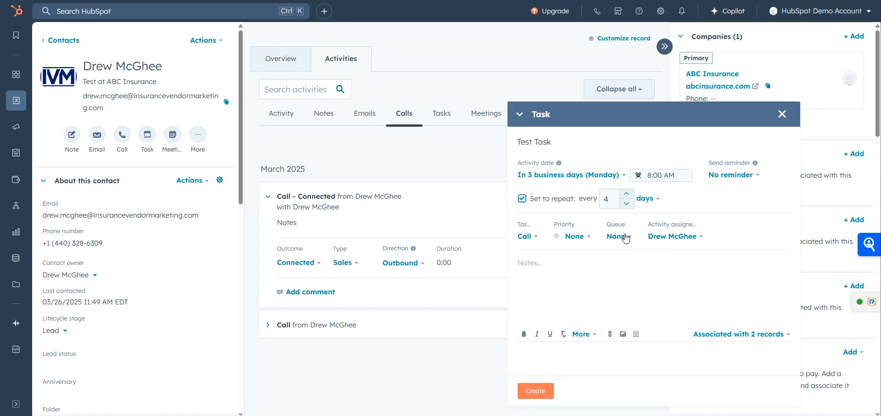
Enter "Test Notes" as the task notes and create the task.
left_click(620, 263)
type("Test Notes")
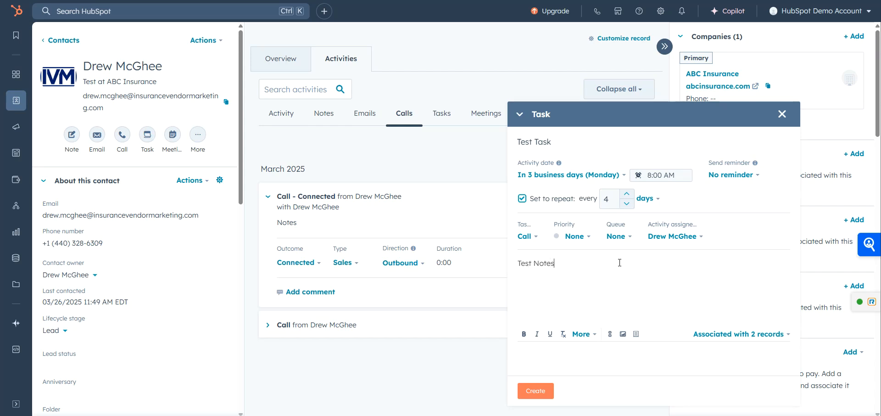
left_click(544, 393)
Review Test Task's details in the contact's task list and check the blank task form without creating anything.
left_click(442, 113)
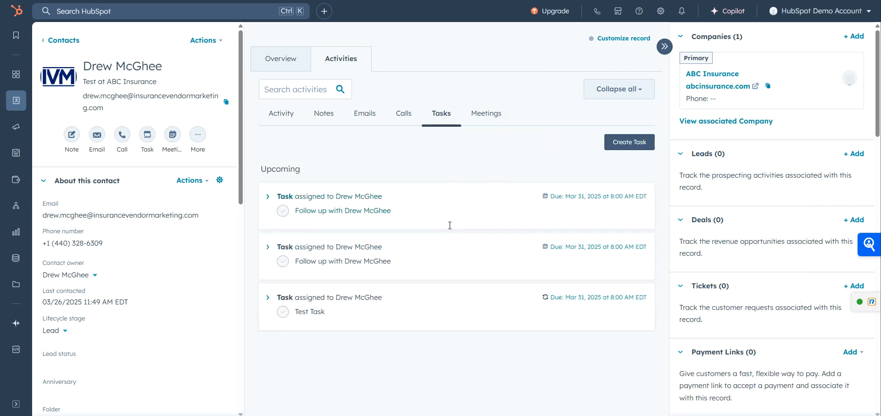
left_click(269, 299)
scroll(372, 253, "down", 3)
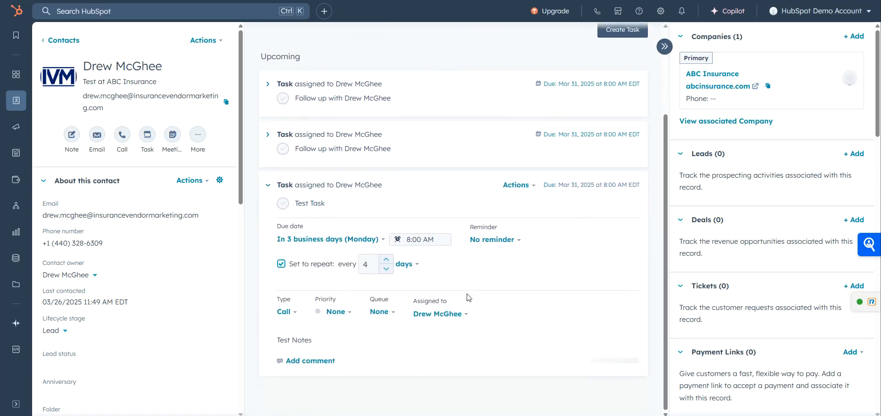
scroll(475, 286, "up", 3)
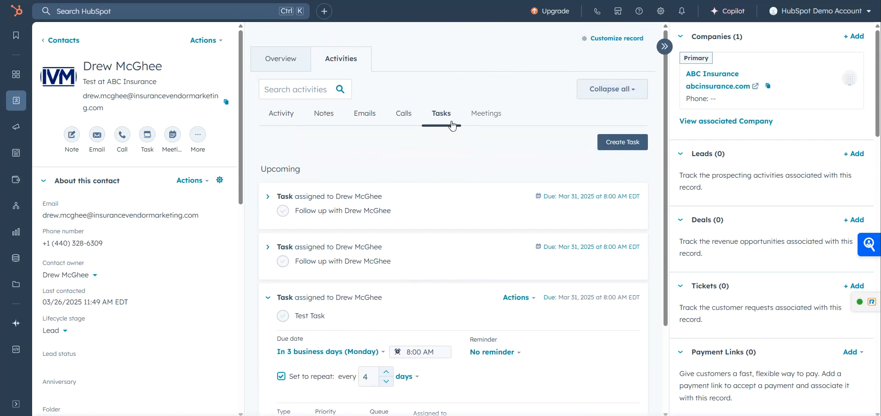
left_click(624, 142)
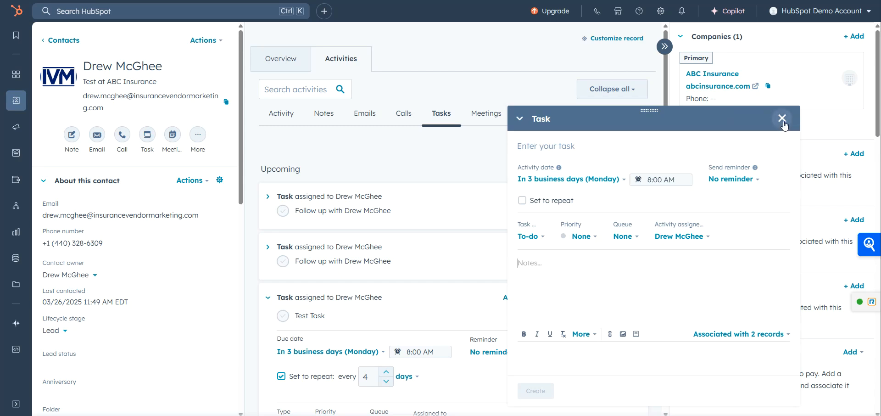
left_click(782, 118)
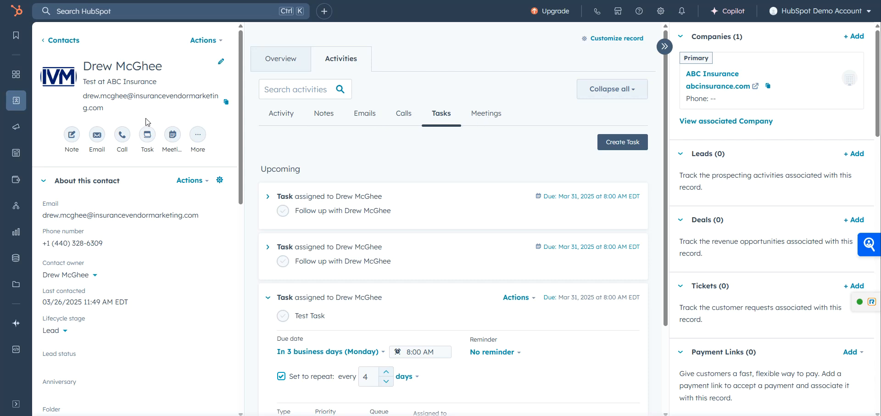
Start scheduling a meeting with the contact and set it for 03/28/2025 from 11:15 AM to 11:45 AM.
left_click(172, 135)
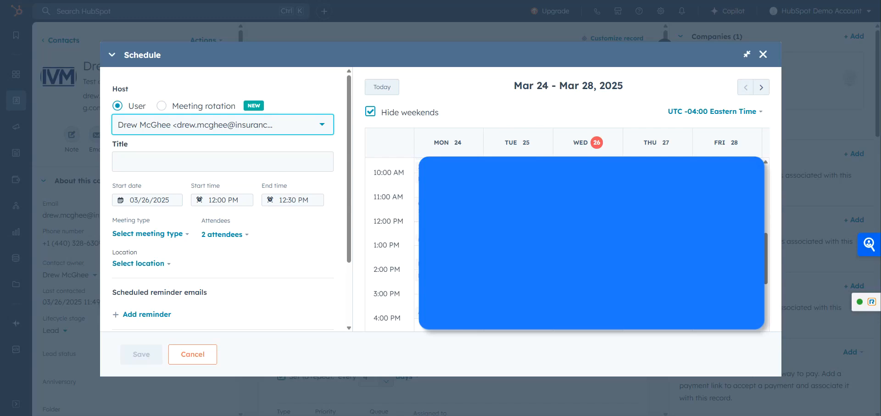
left_click(157, 126)
left_click(157, 127)
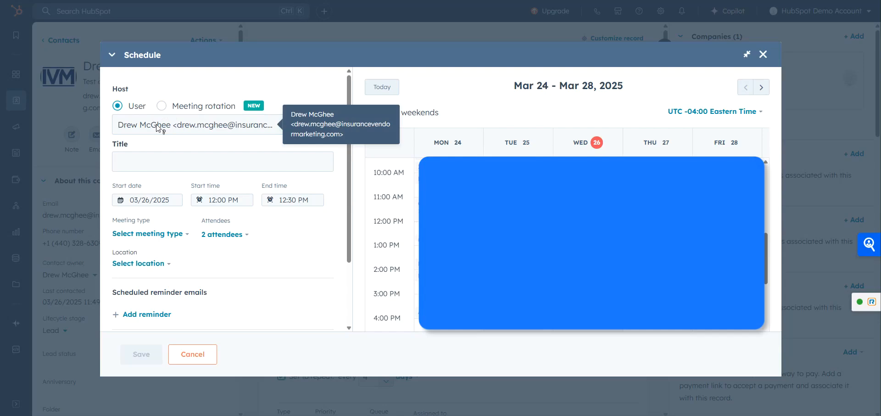
left_click(174, 162)
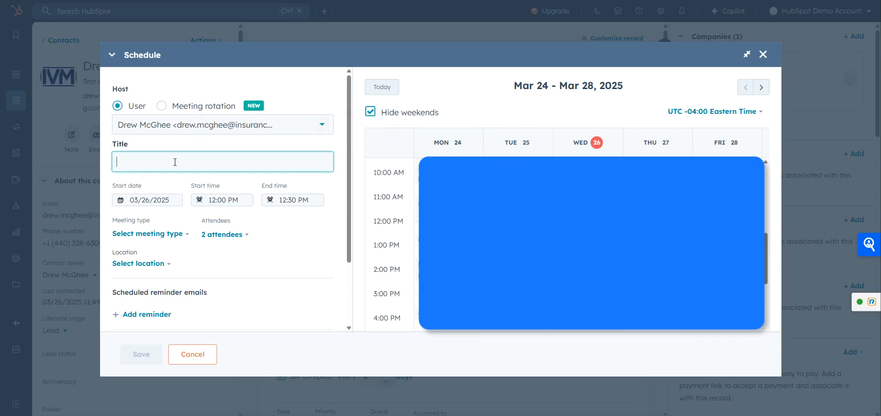
left_click(167, 198)
left_click(168, 187)
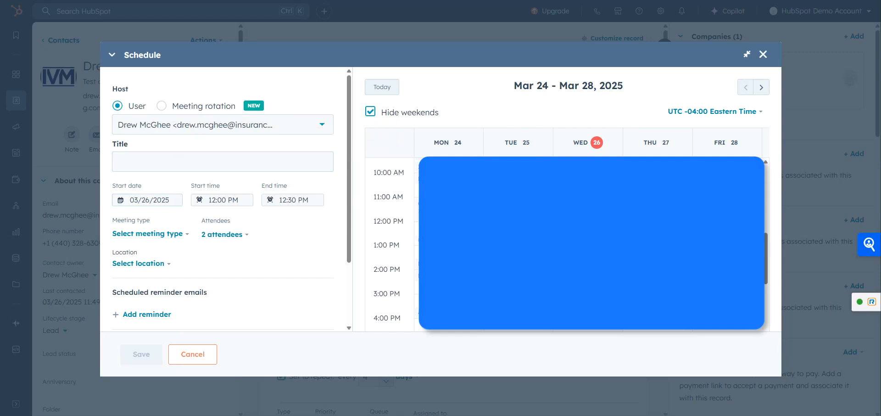
left_click_drag(588, 227, 728, 209)
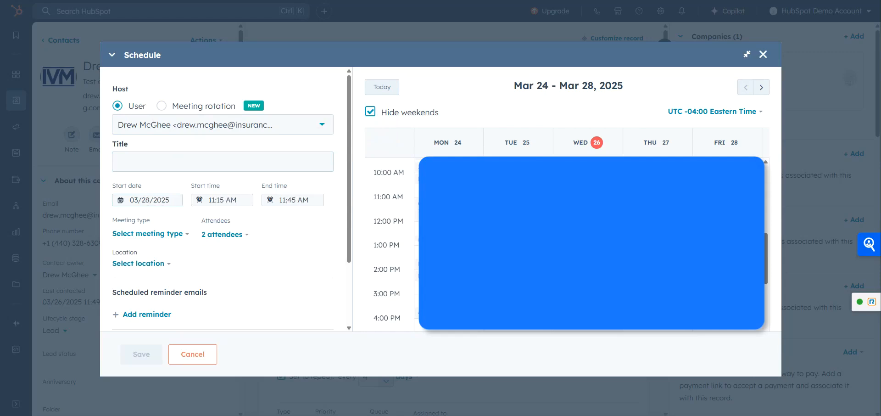
Set the meeting type to Sales, and search contacts by first name to add the first match as an attendee.
left_click(161, 234)
left_click(132, 280)
left_click(198, 236)
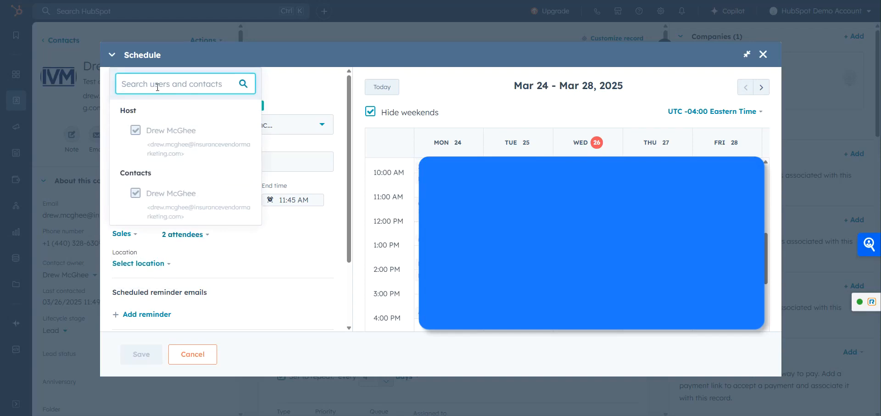
type("bill")
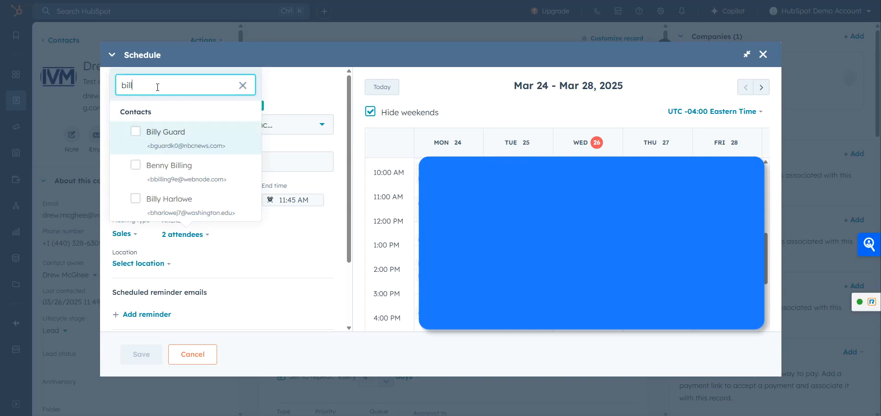
left_click(181, 140)
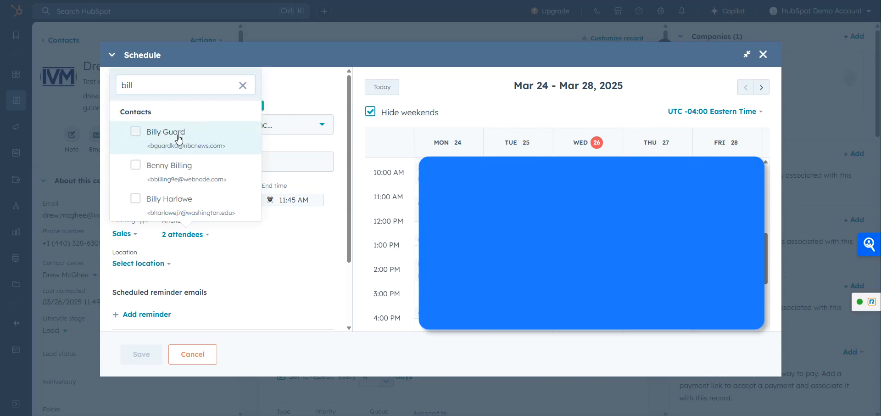
left_click(307, 239)
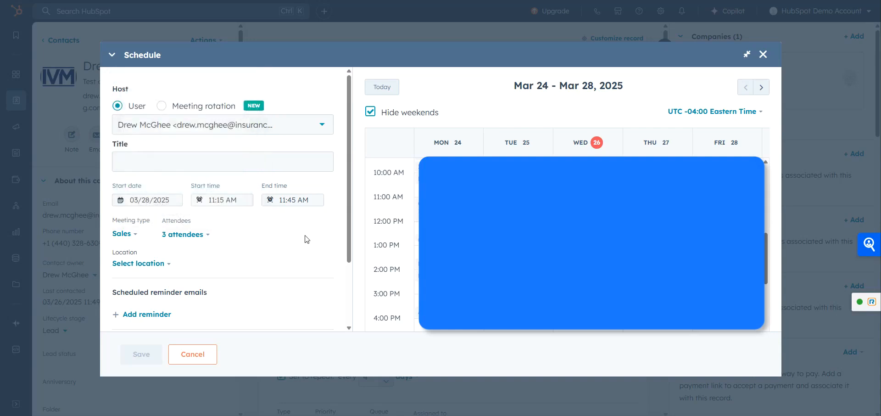
scroll(234, 255, "down", 1)
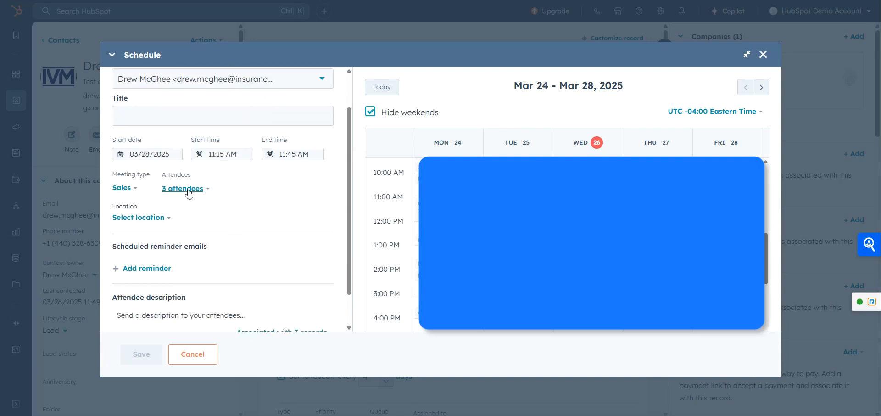
left_click(188, 187)
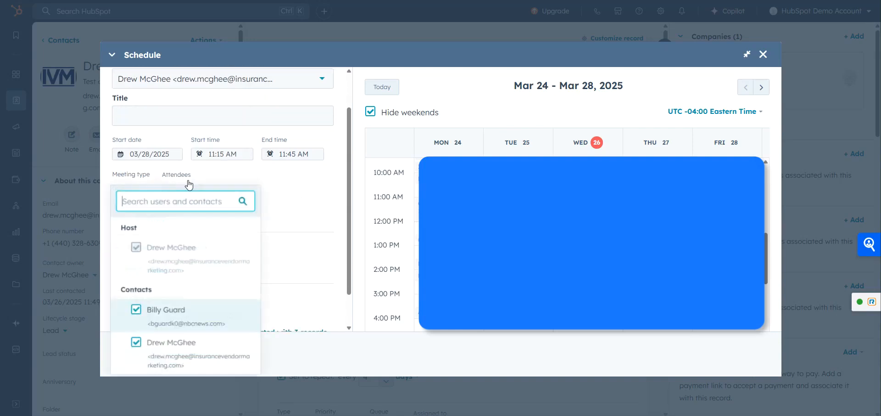
left_click(297, 216)
Set the meeting location to In-person and enter the street address.
left_click(132, 218)
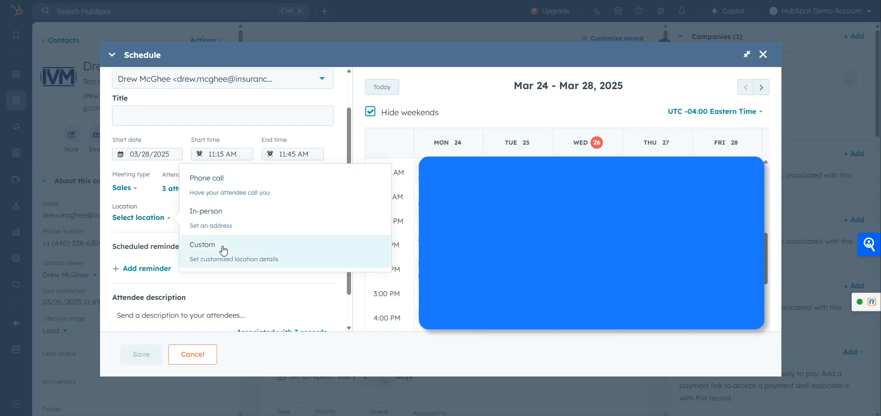
left_click(226, 216)
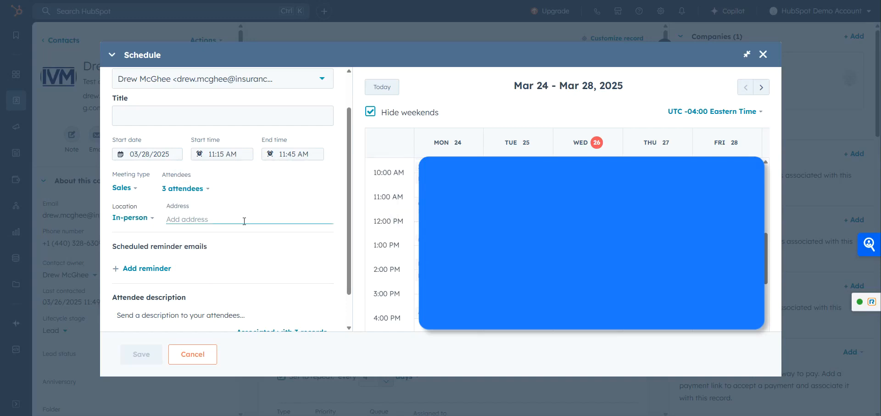
type("7777 1st Ave")
Add a reminder email 3 hours before the meeting and include the attendee description in its body.
scroll(246, 235, "down", 1)
left_click(159, 230)
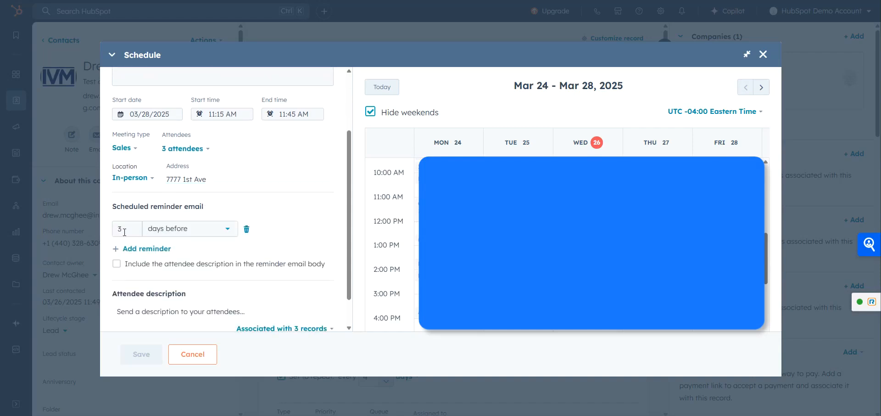
left_click(188, 233)
left_click(179, 294)
left_click(275, 228)
scroll(276, 231, "down", 1)
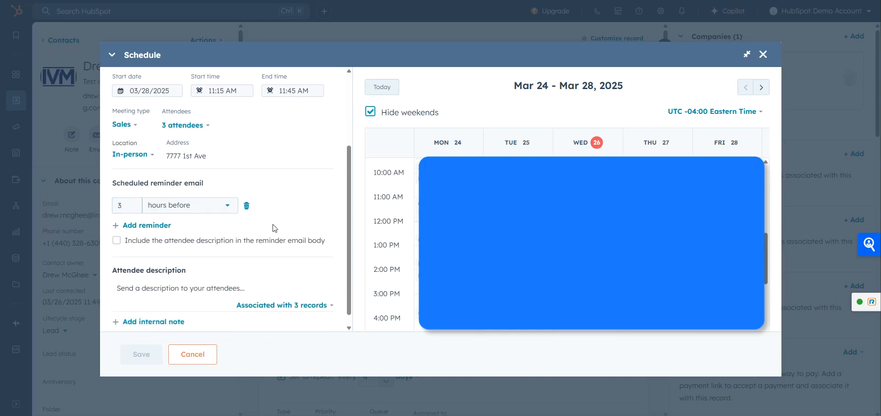
left_click(117, 228)
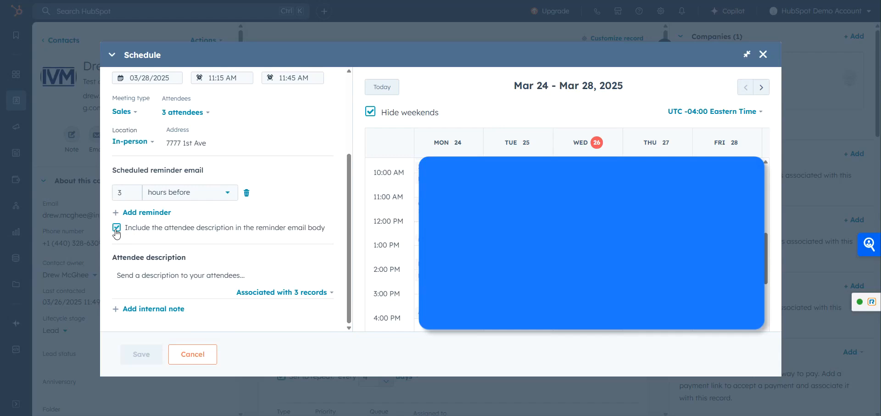
Enter "Test Description" as the meeting's attendee description.
left_click(170, 271)
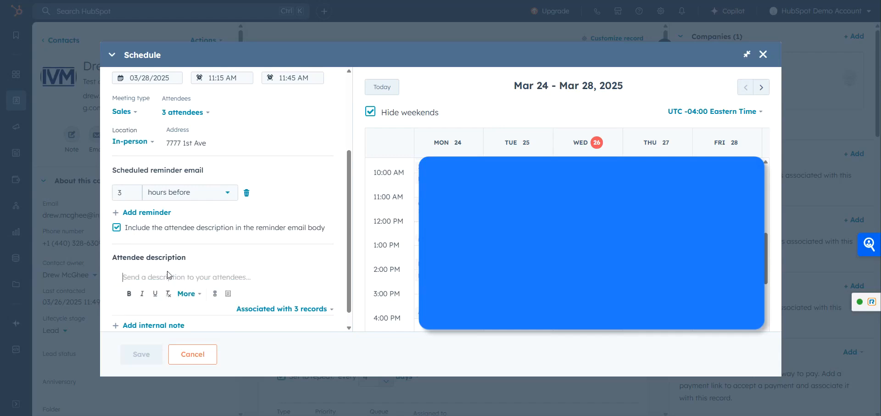
scroll(174, 262, "down", 1)
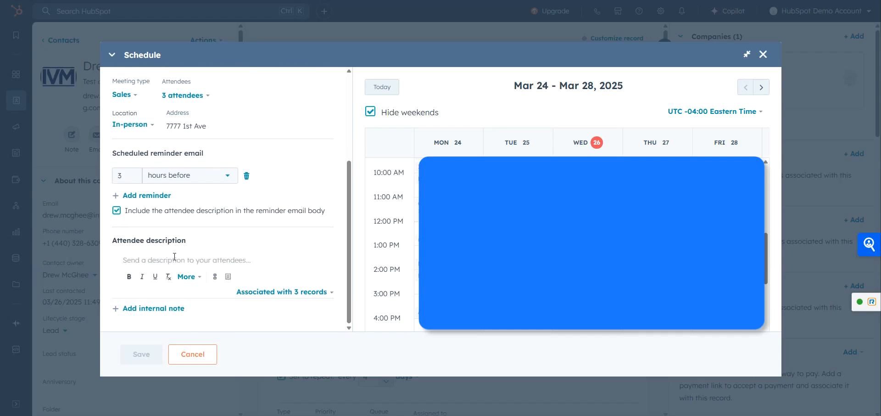
type("Test Description")
Title the meeting "Test Title" and save it to the contact record.
scroll(244, 284, "up", 2)
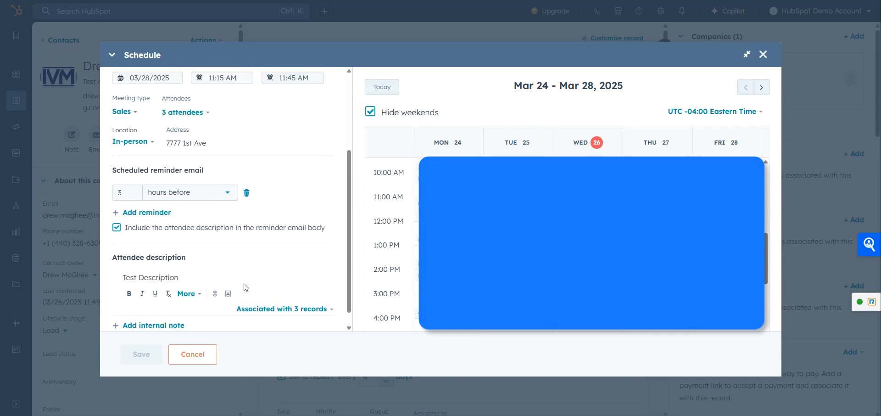
scroll(244, 287, "up", 1)
left_click(186, 162)
type("Test Title")
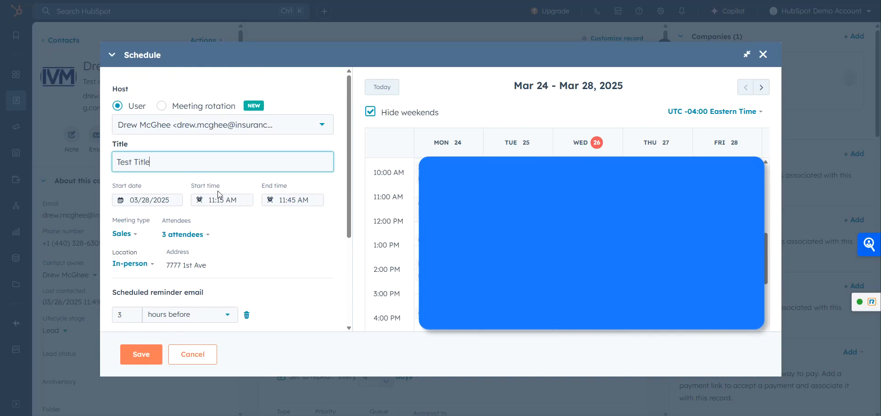
scroll(220, 195, "down", 3)
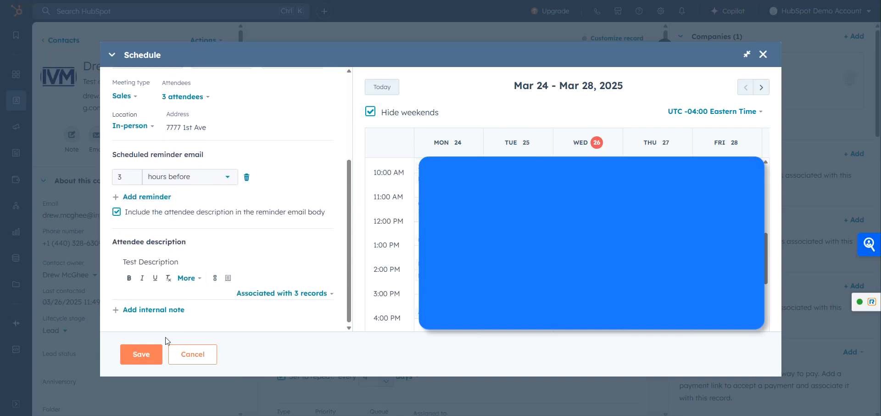
left_click(154, 358)
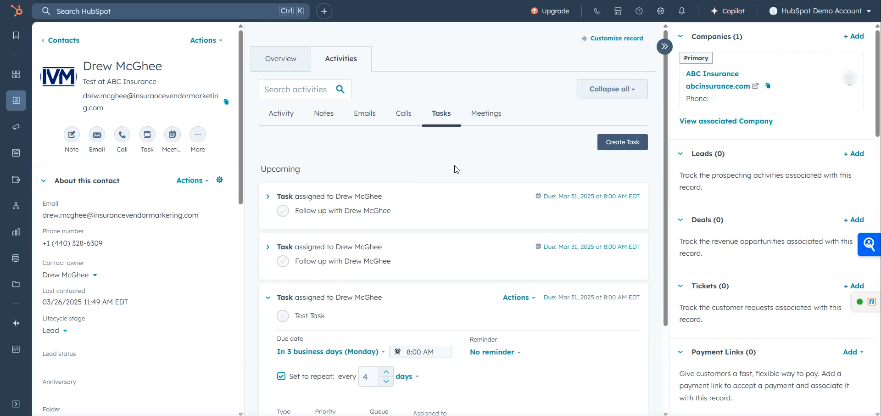
Show the contact's meeting activities and expand the details of the upcoming "Test Title" meeting.
left_click(491, 114)
left_click(308, 199)
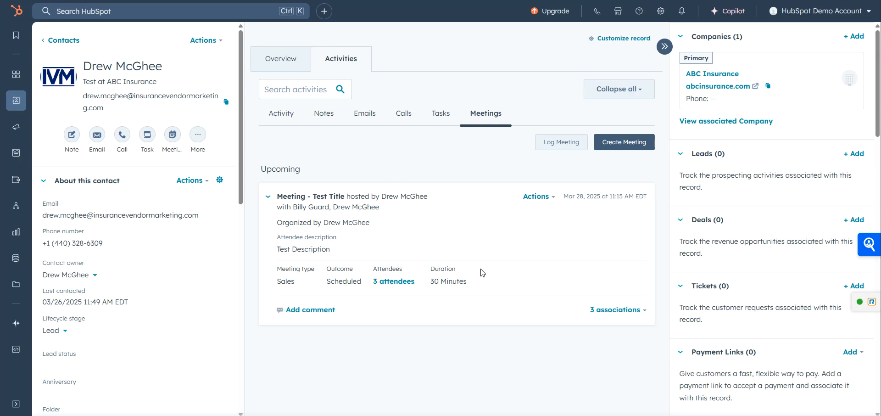
Examine the additional activity options for the contact beyond note, email, call, task and meeting, and close the list without choosing one.
left_click(198, 136)
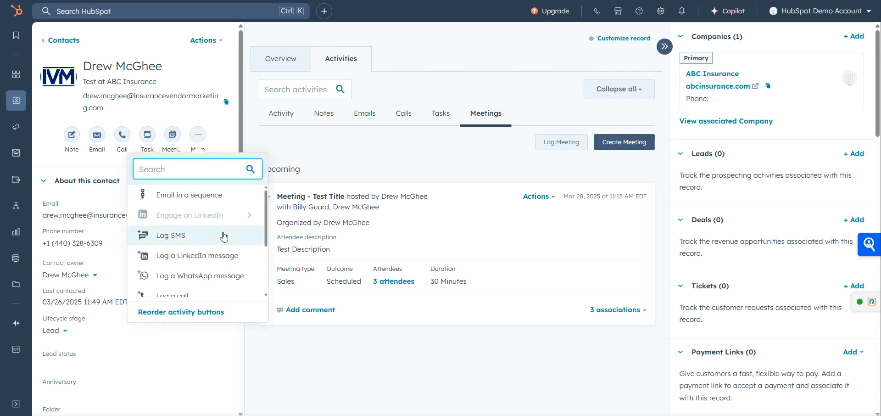
scroll(224, 236, "down", 2)
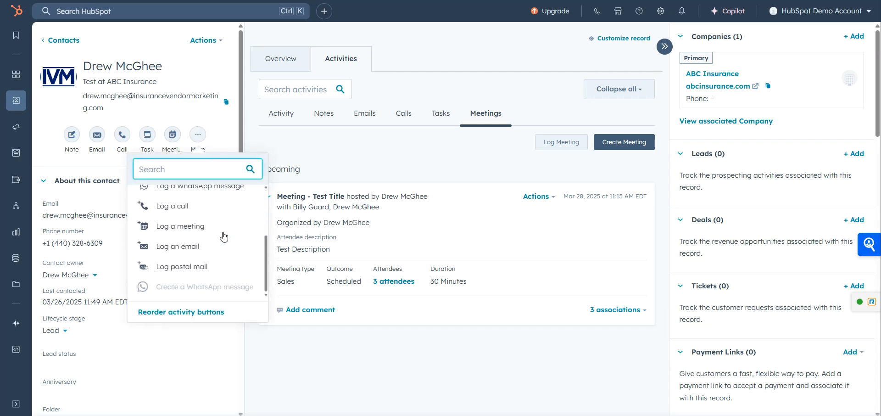
scroll(224, 236, "up", 1)
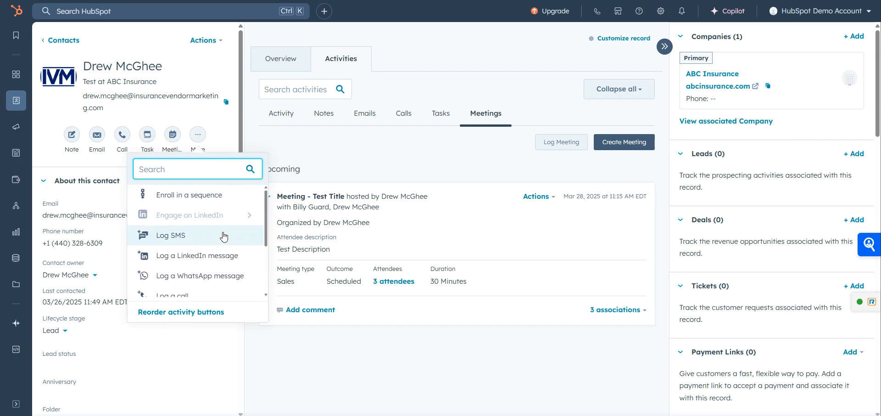
scroll(224, 237, "down", 2)
scroll(224, 236, "up", 2)
scroll(220, 236, "down", 2)
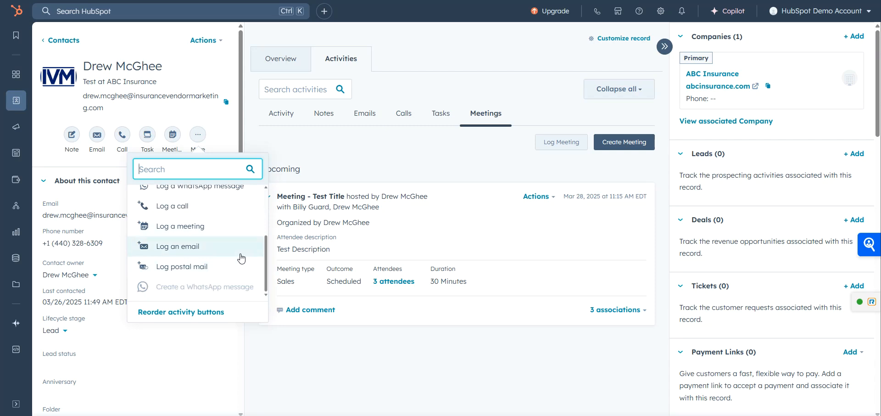
scroll(241, 259, "up", 3)
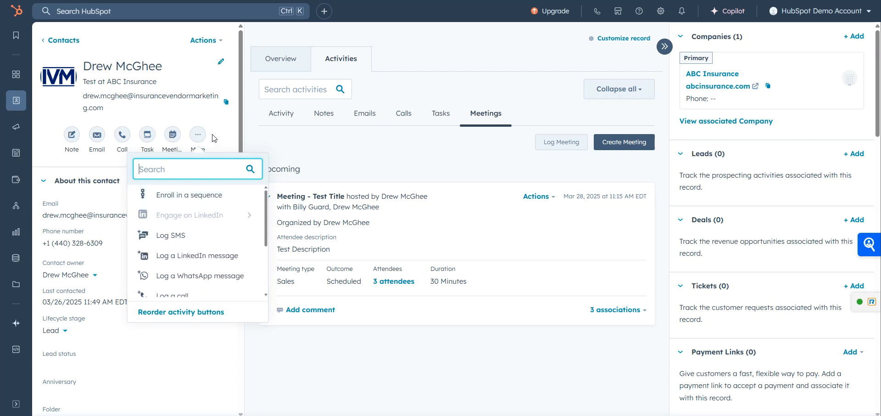
left_click(338, 145)
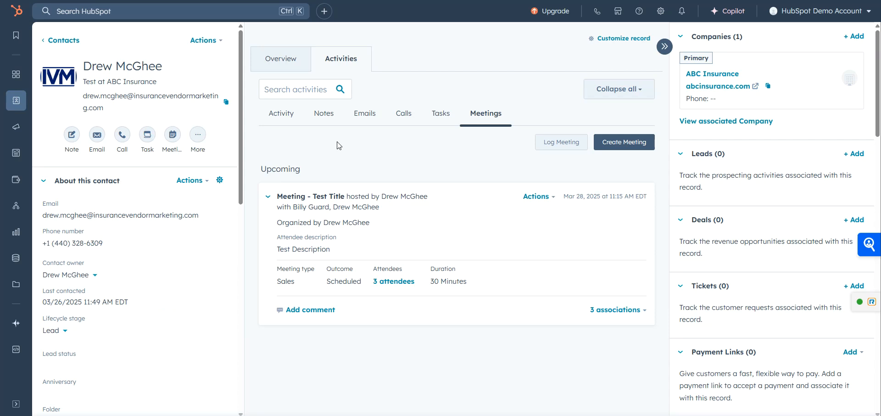